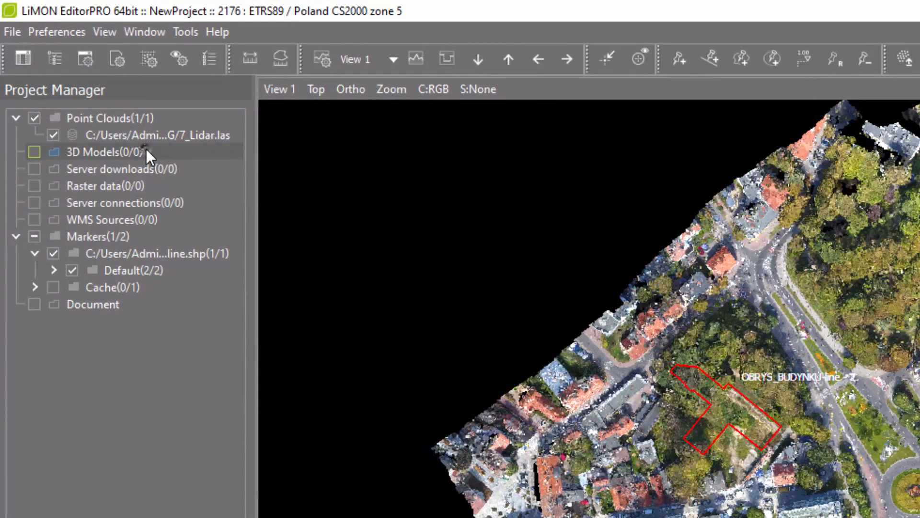
Add the 3D model Budynek3D.obj to the project, zoom to fit it and orbit around its shape.
right_click(146, 152)
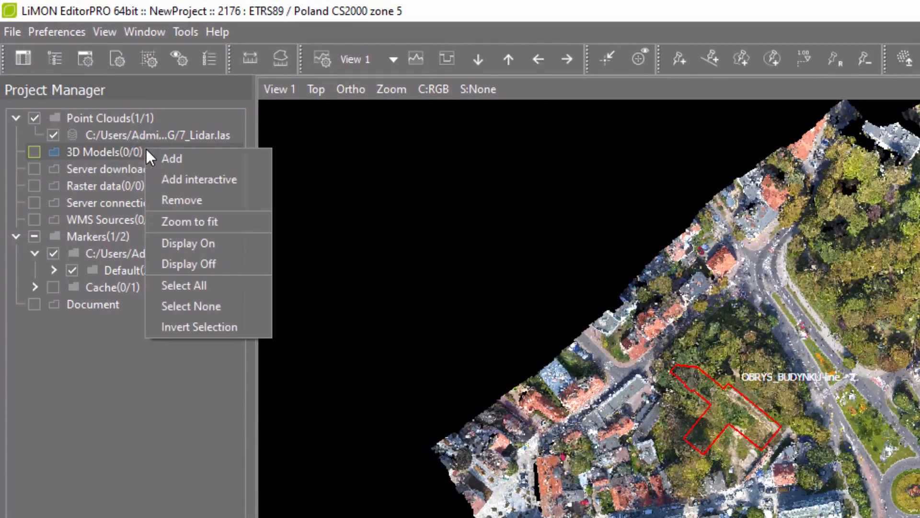
left_click(171, 159)
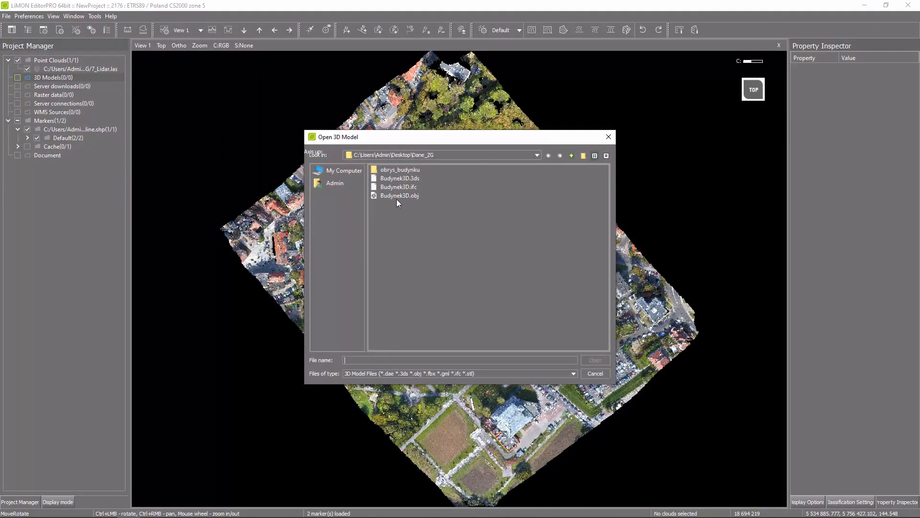
left_click(396, 197)
left_click(585, 360)
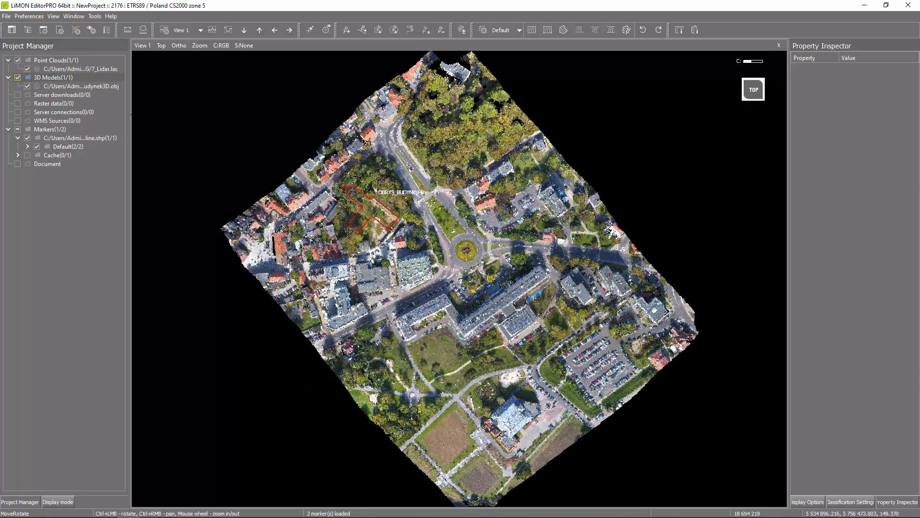
left_click(107, 88)
right_click(107, 88)
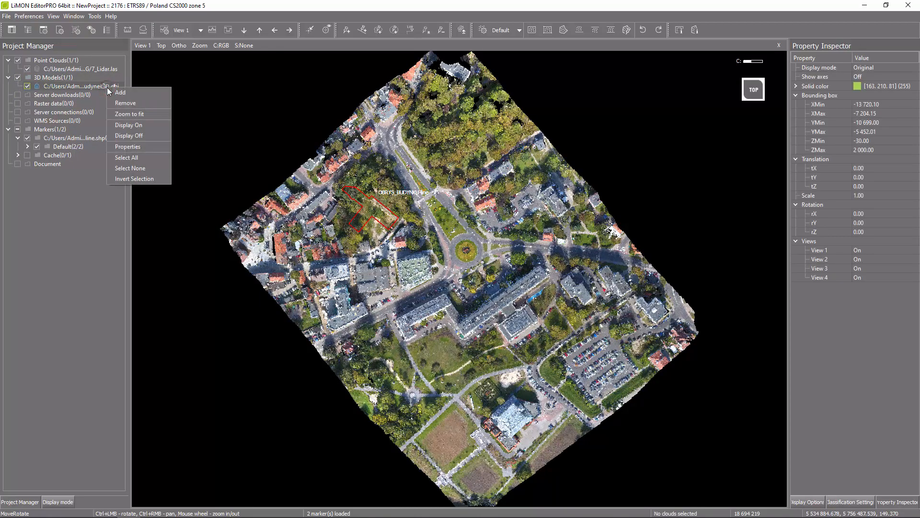
left_click(123, 115)
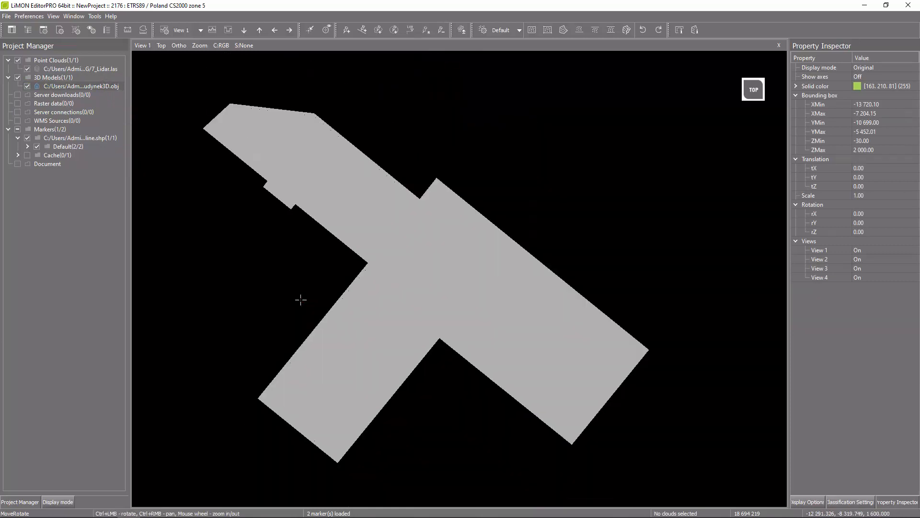
mouse_move(301, 300)
left_mouse_down("ctrl")
mouse_move(298, 261)
mouse_move(282, 270)
mouse_move(285, 298)
left_mouse_up("ctrl")
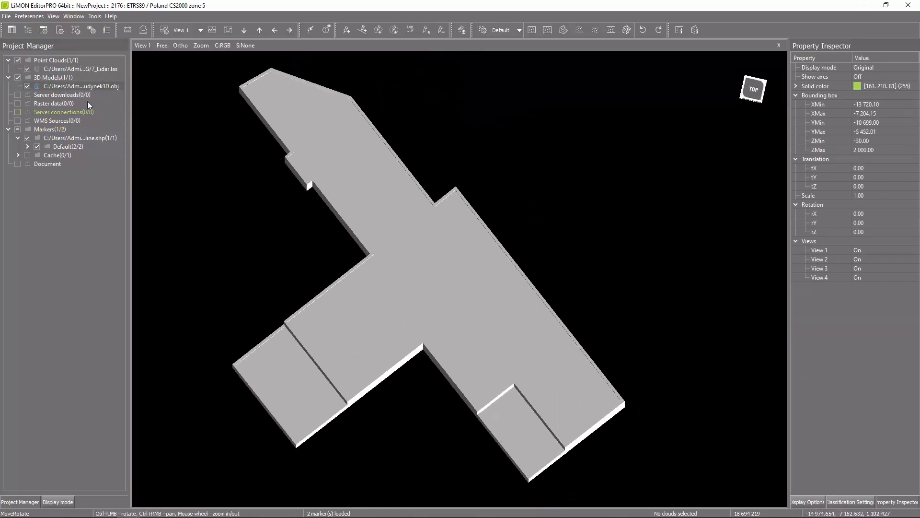
Remove the Budynek3D.obj model from the project and zoom to fit the point cloud.
right_click(64, 85)
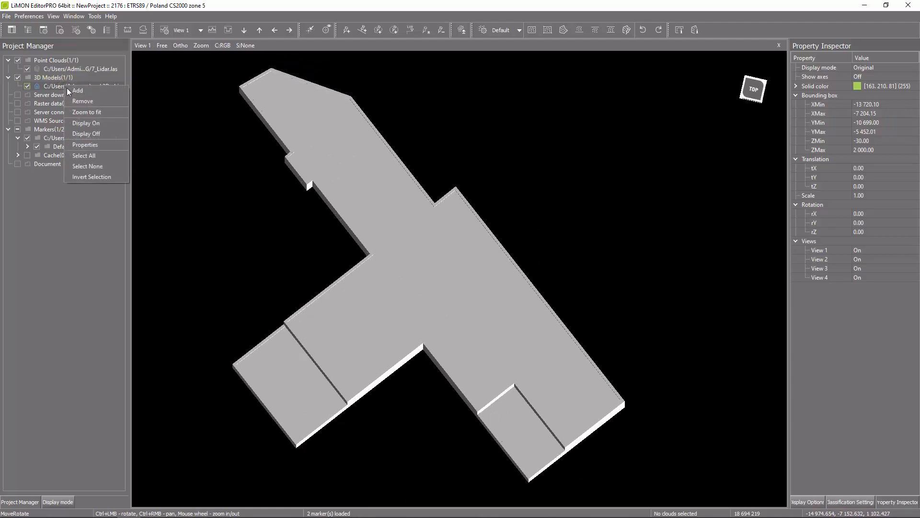
left_click(82, 101)
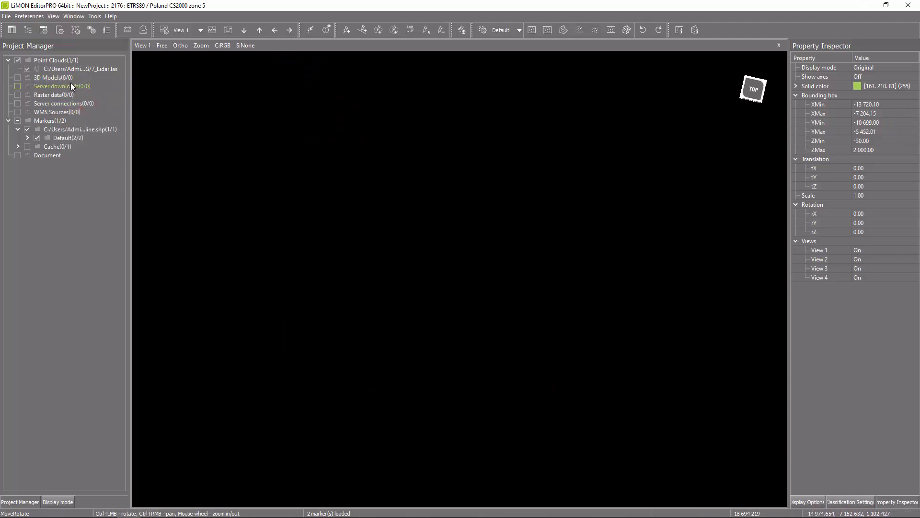
right_click(62, 65)
left_click(78, 110)
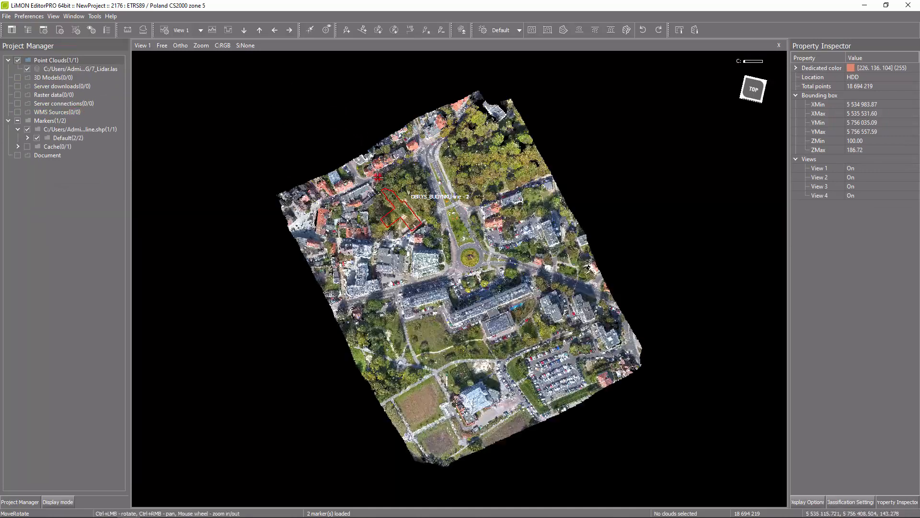
Add Budynek3D.obj as an interactive 3D model, place it at the red building outline and show it in top view.
right_click(54, 78)
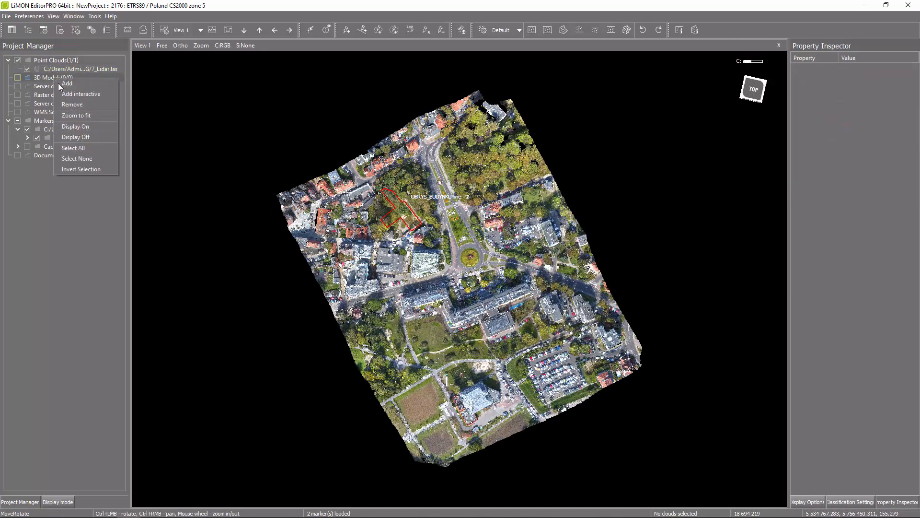
left_click(65, 95)
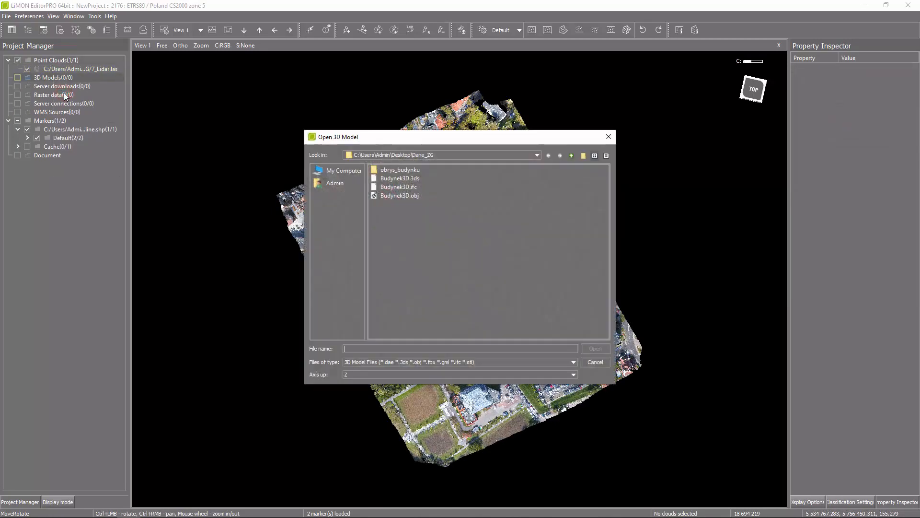
left_click(393, 196)
left_click(594, 349)
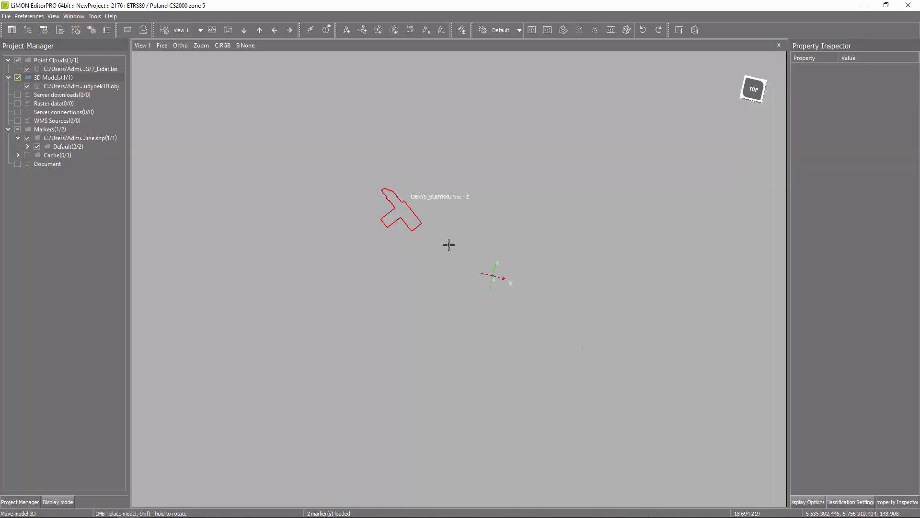
left_click(403, 210)
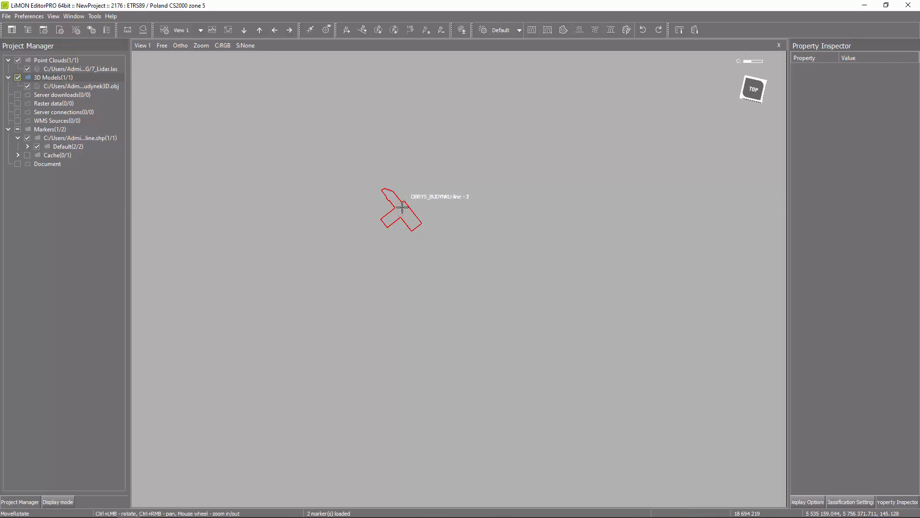
scroll(400, 197, "up", 10)
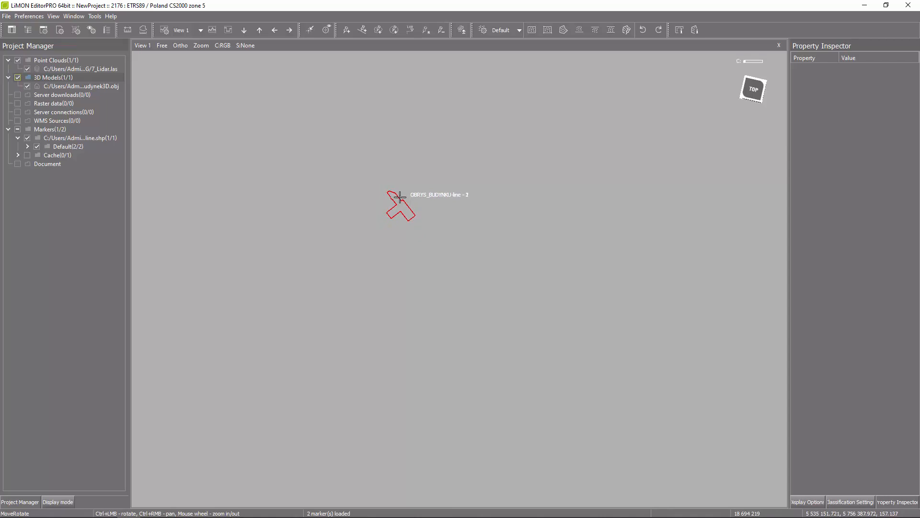
scroll(400, 197, "down", 9)
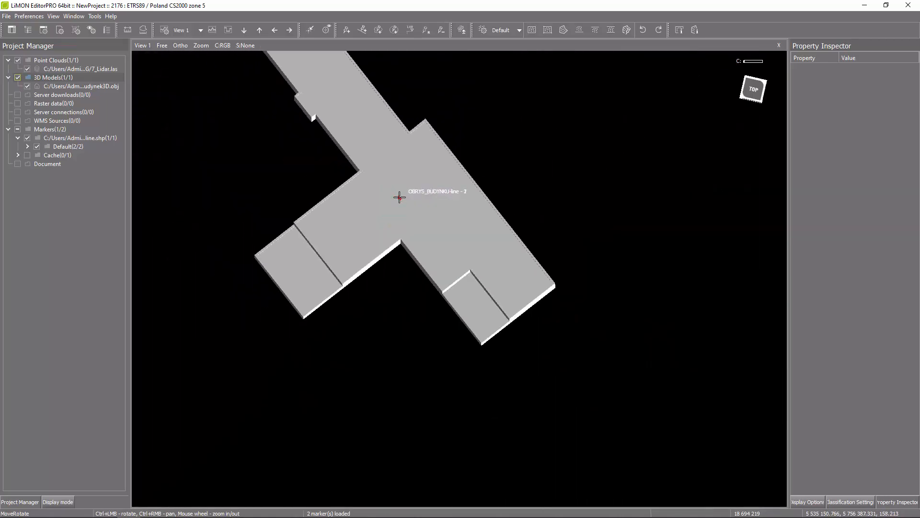
key("t")
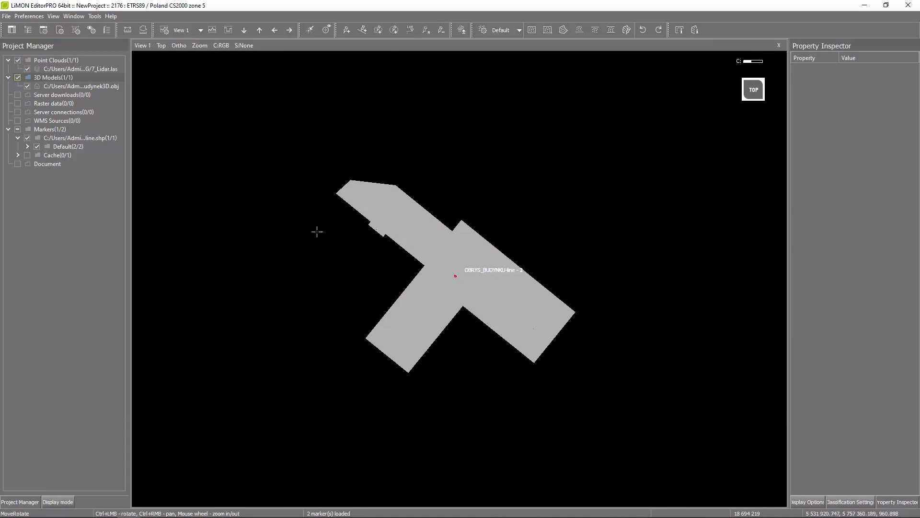
Try the Solid color and Wireframe display modes on the building model and set it back to Original.
left_click(88, 87)
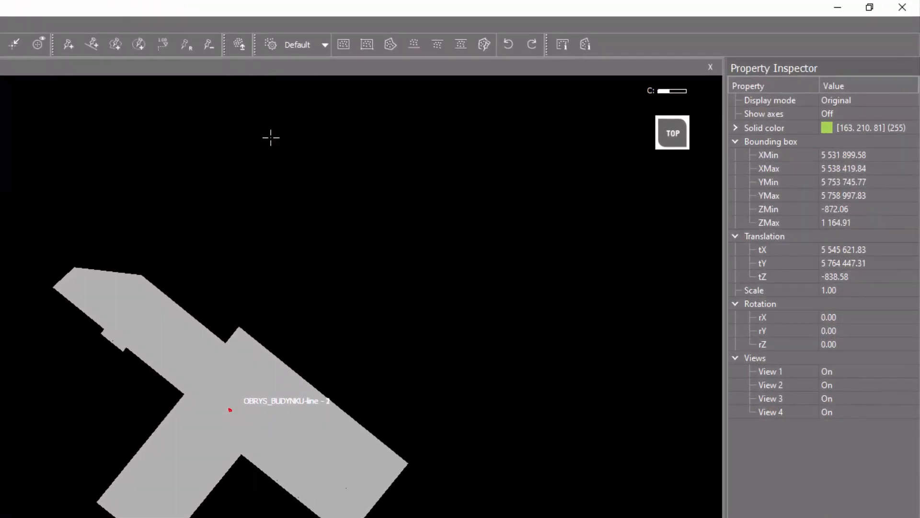
left_click(913, 100)
left_click(911, 99)
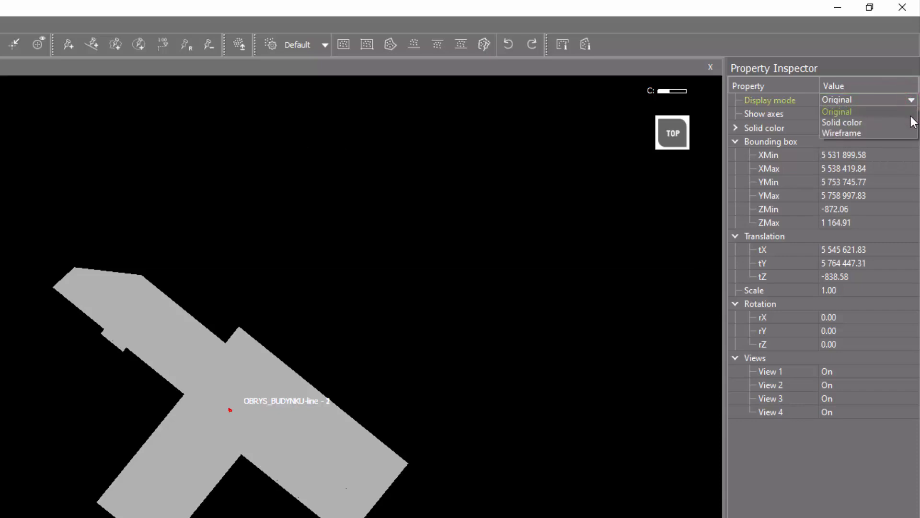
left_click(913, 123)
left_click(912, 100)
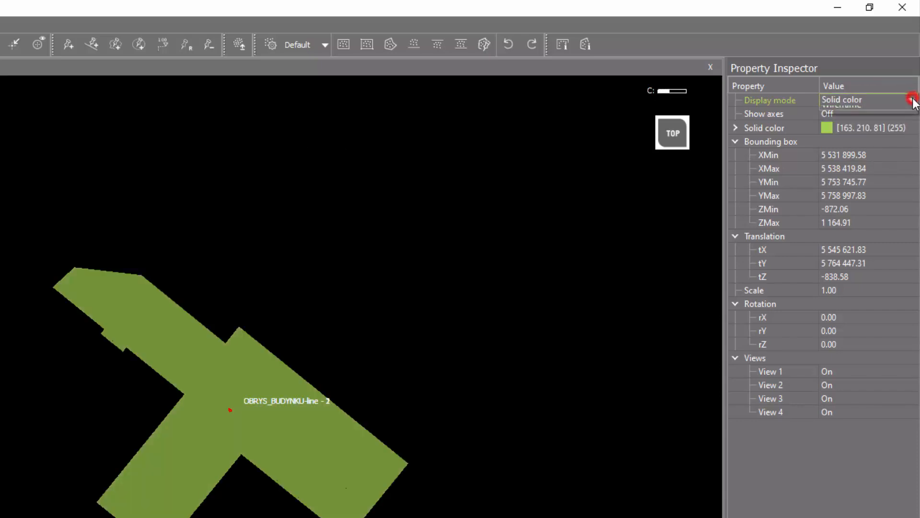
left_click(907, 134)
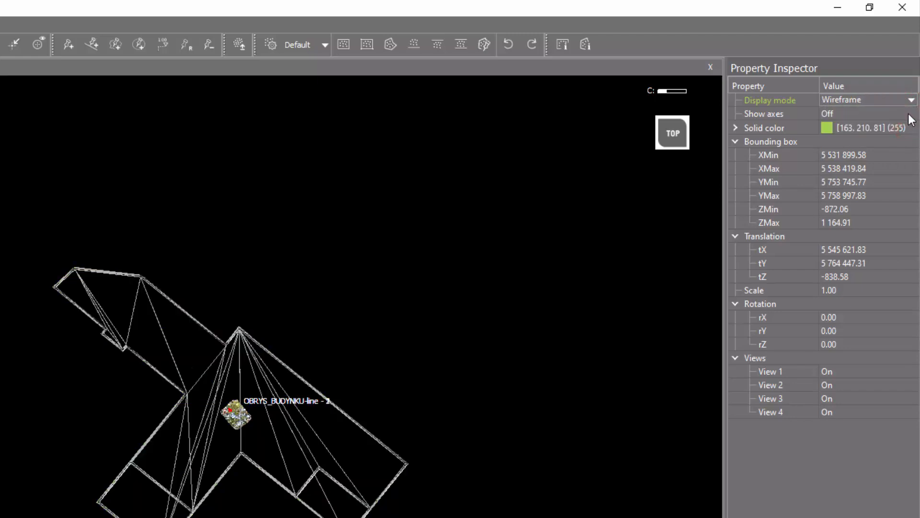
mouse_move(349, 479)
left_mouse_down()
mouse_move(309, 353)
mouse_move(329, 335)
mouse_move(342, 338)
mouse_move(341, 477)
left_mouse_up()
left_click(900, 101)
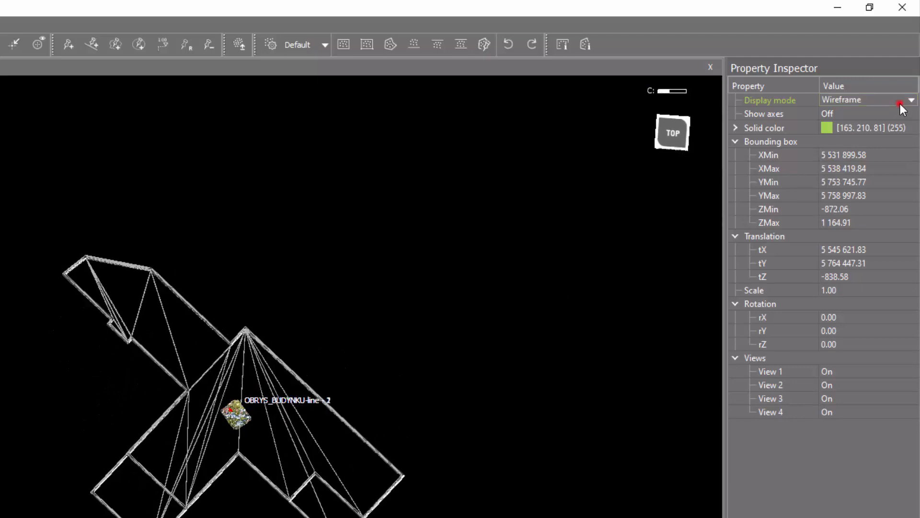
left_click(911, 100)
left_click(906, 110)
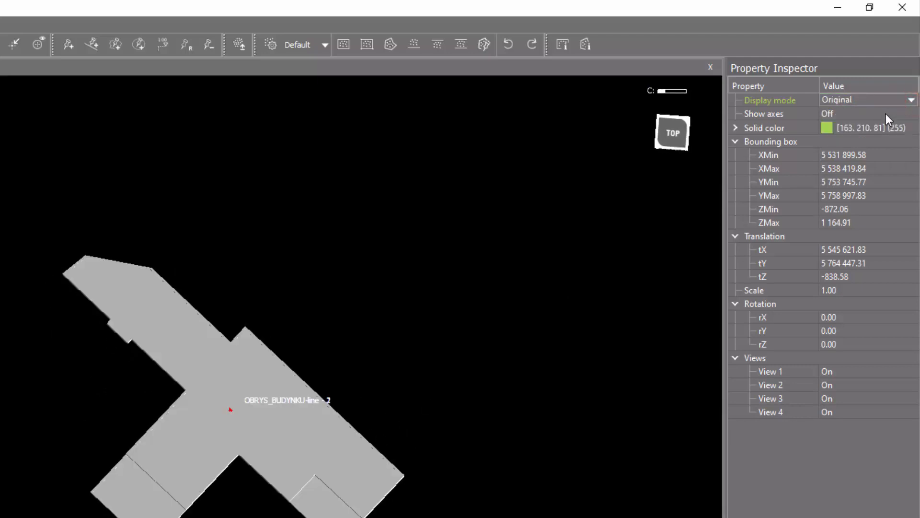
Show the building model's axes and hide them again.
left_click(907, 114)
left_click(909, 114)
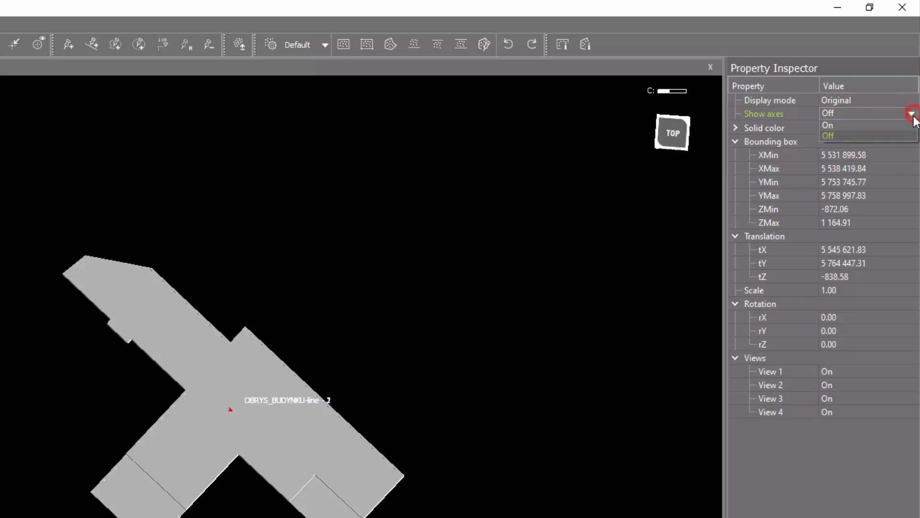
left_click(908, 127)
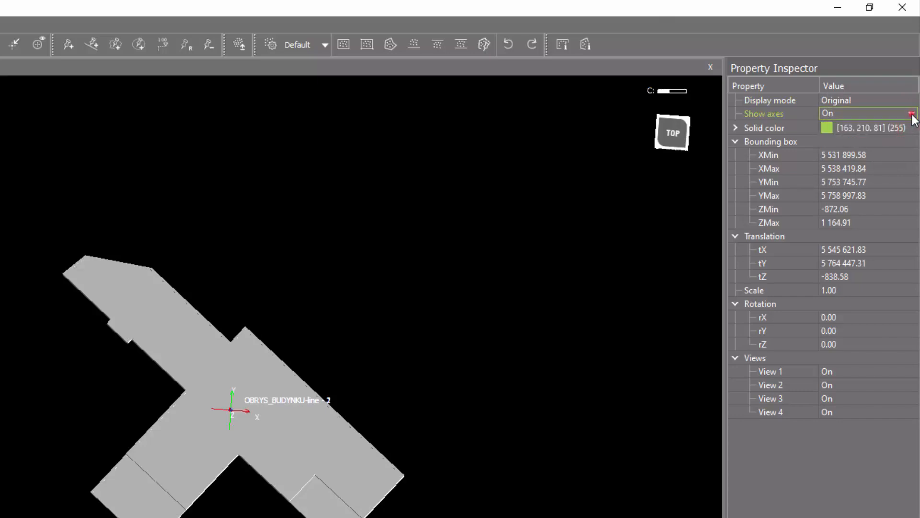
left_click(911, 115)
left_click(905, 134)
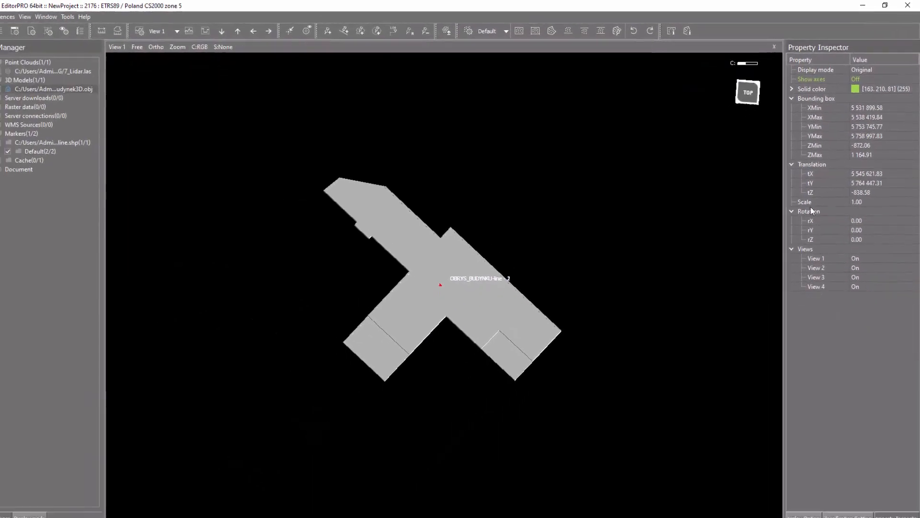
Set the building model's scale to 0.01.
left_click(862, 200)
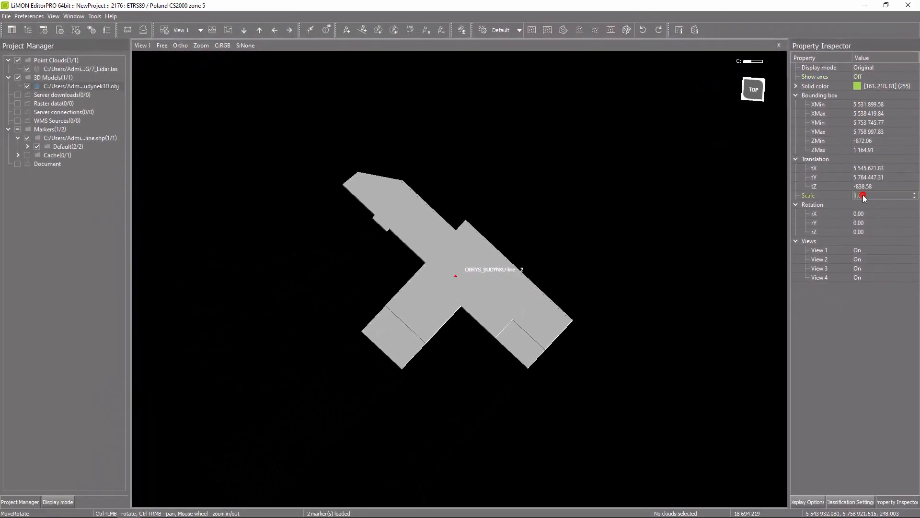
left_click(914, 197)
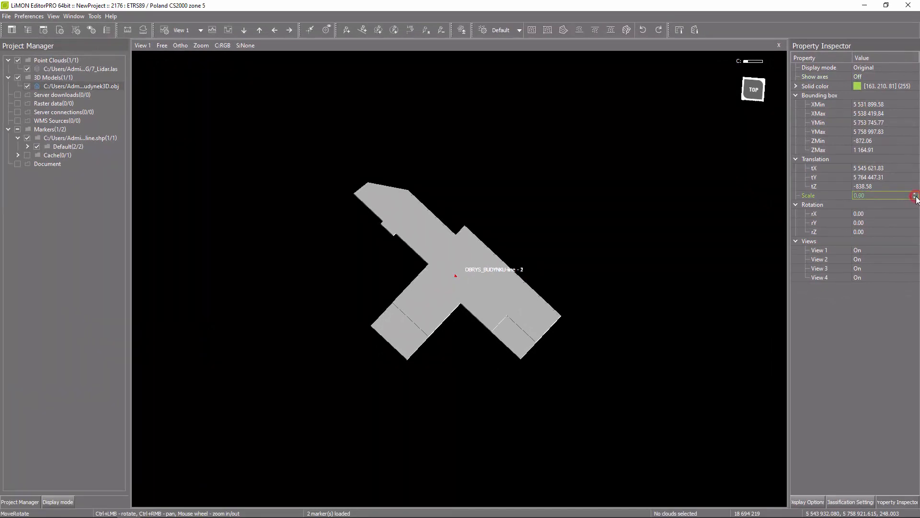
left_click(915, 197)
left_click(915, 197)
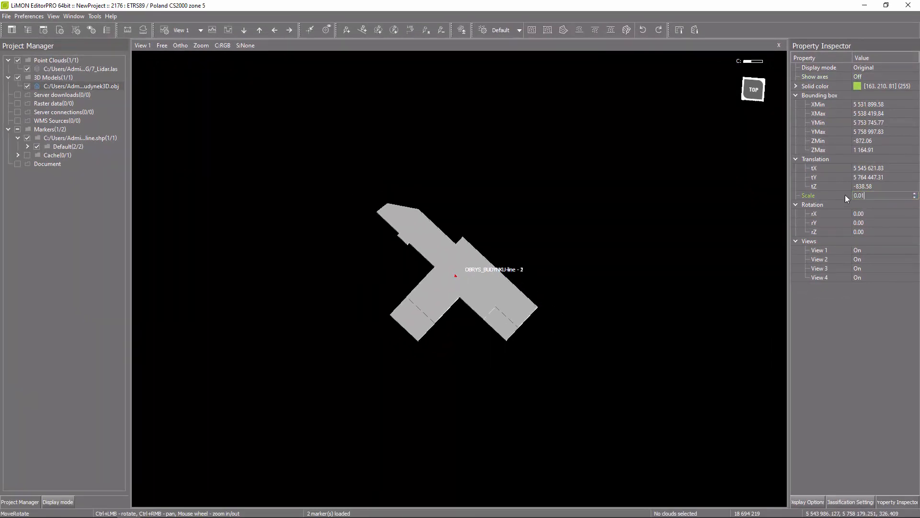
key("Return")
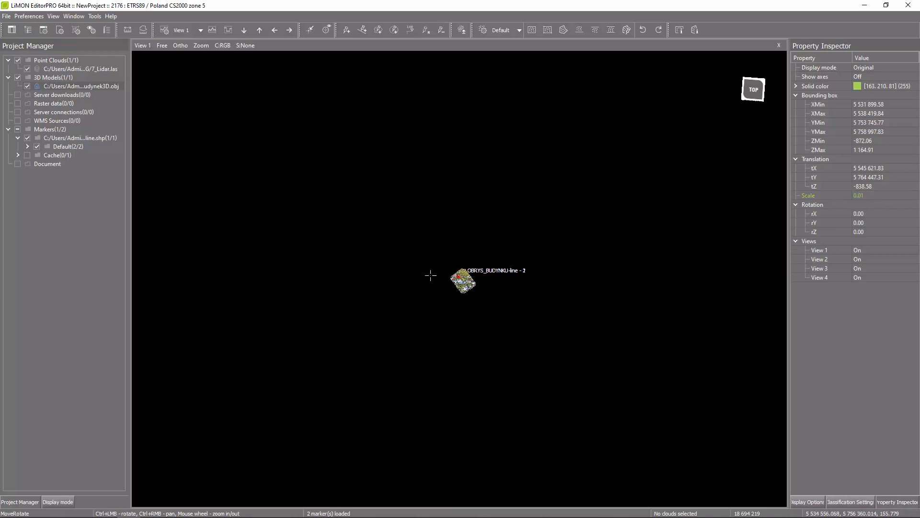
Shift the building model along X towards the red outline by setting its X translation to 5 545 618.93.
scroll(431, 275, "up", 10)
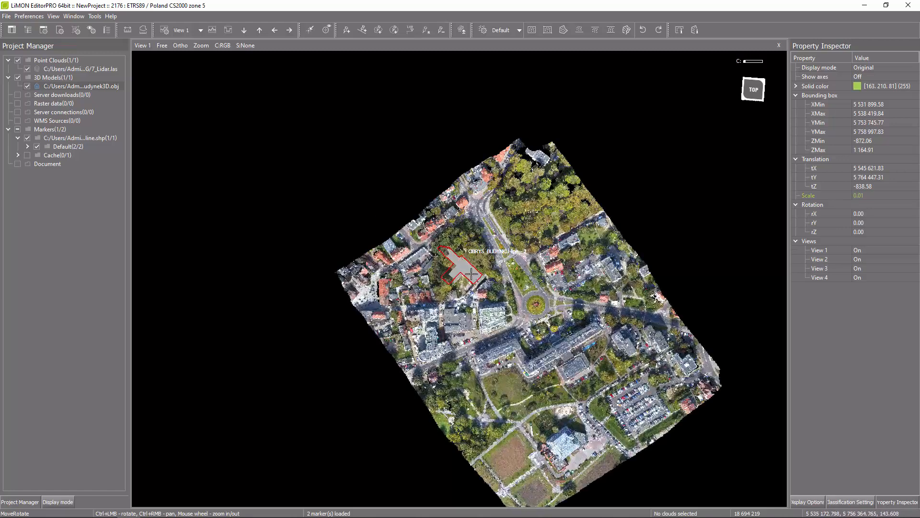
scroll(472, 274, "up", 10)
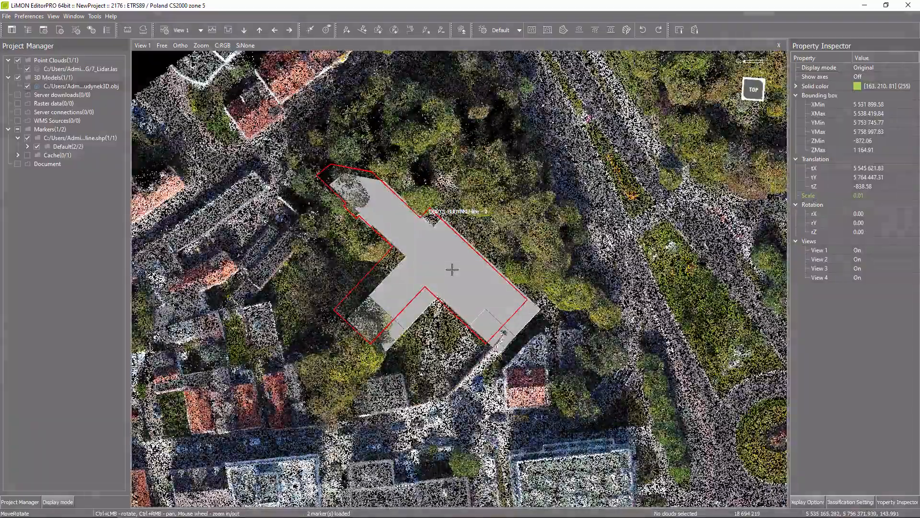
scroll(452, 269, "up", 2)
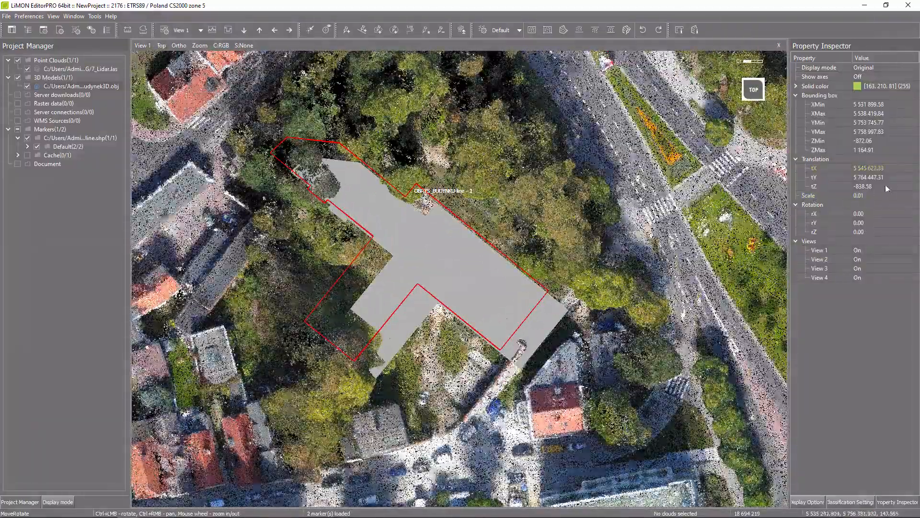
left_click(916, 168)
left_click(915, 170)
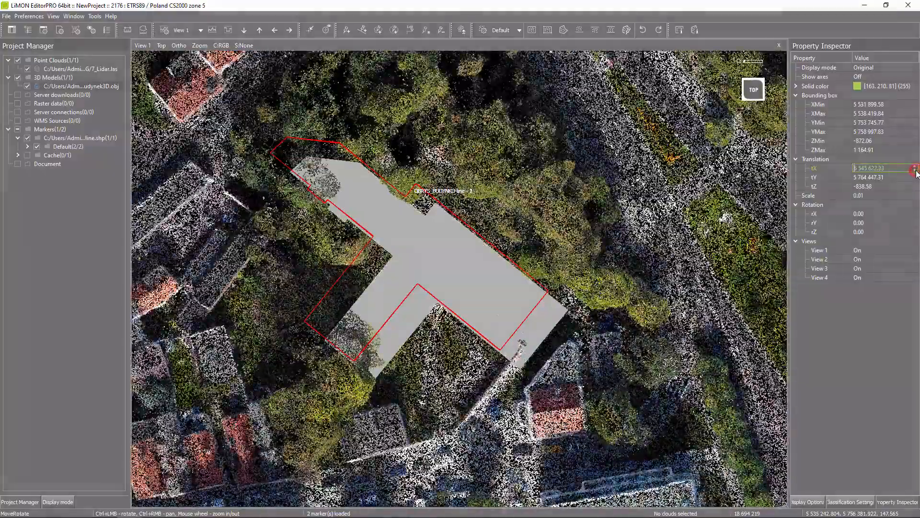
left_click(916, 171)
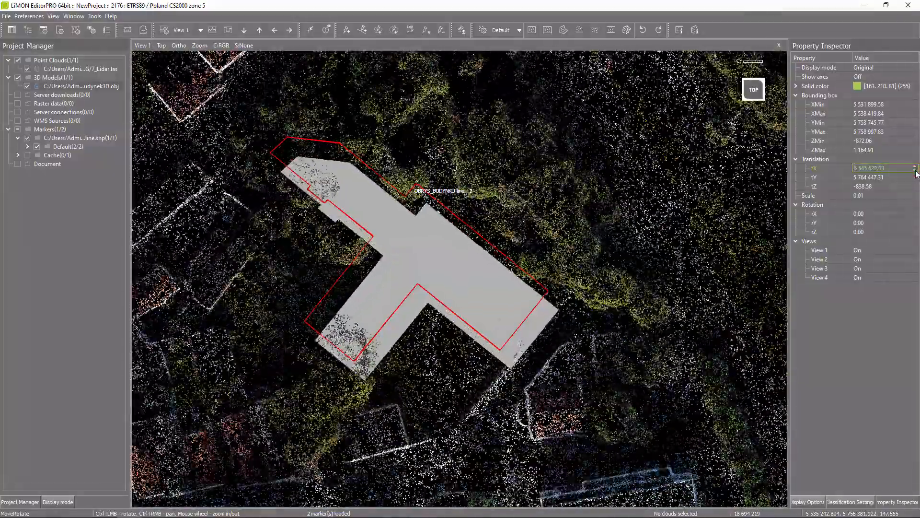
left_click(915, 170)
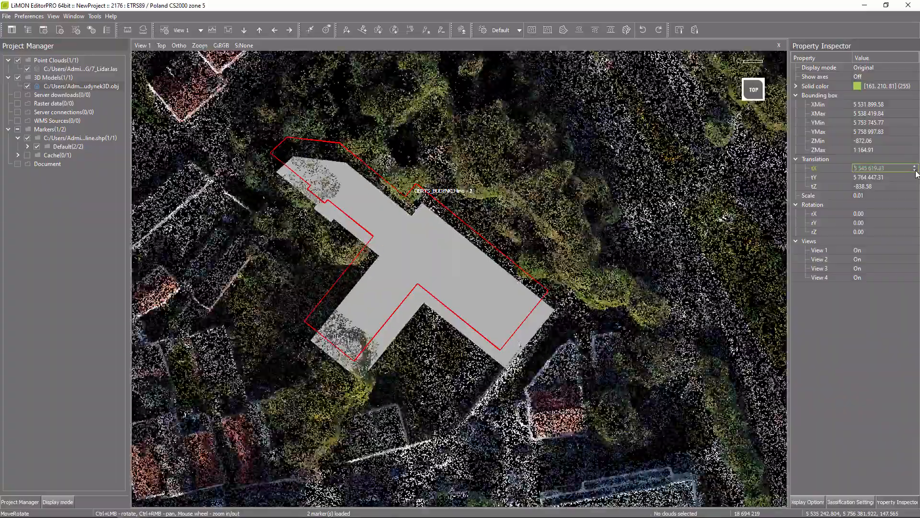
Align the building model with the red outline by setting its translation to X 5 545 617.63 and Y 5 764 451.71.
left_click(915, 178)
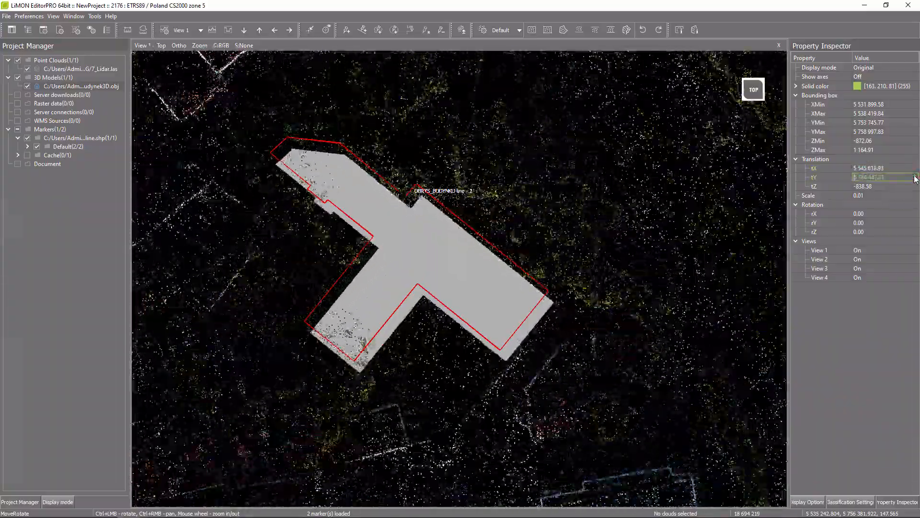
left_click(916, 179)
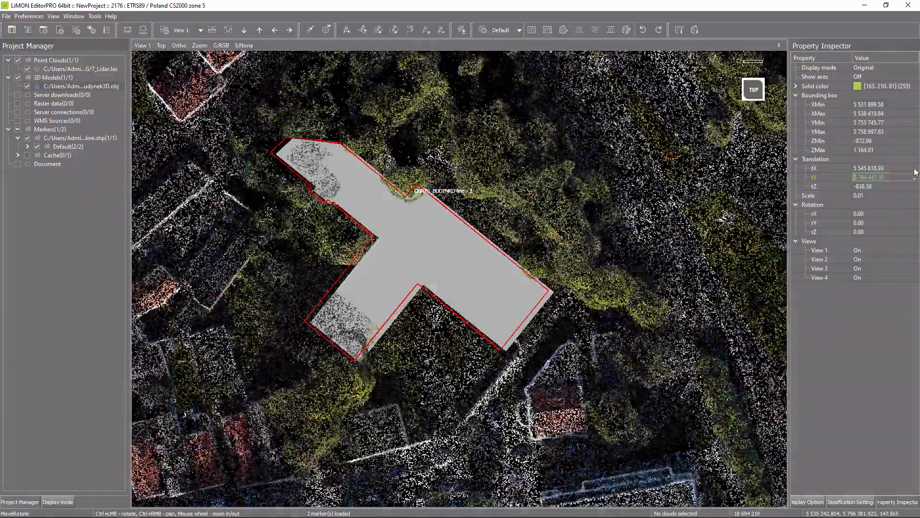
left_click(916, 169)
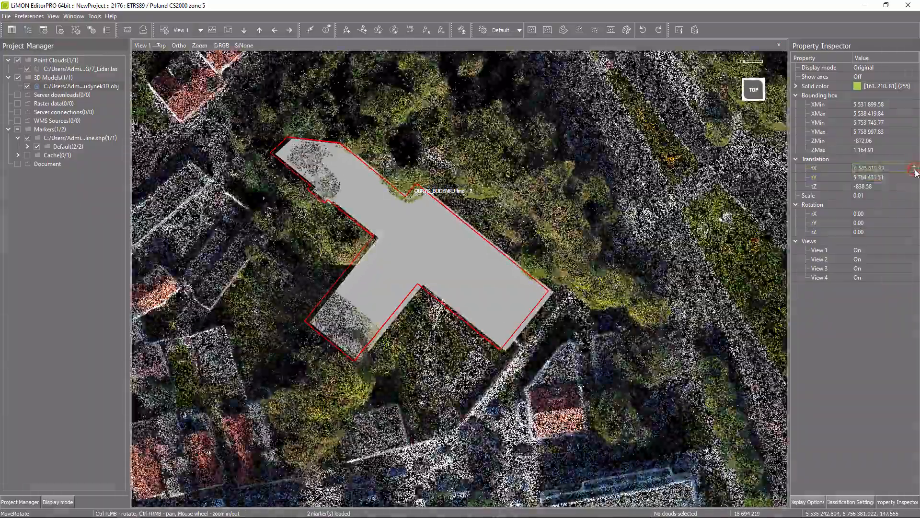
left_click(916, 170)
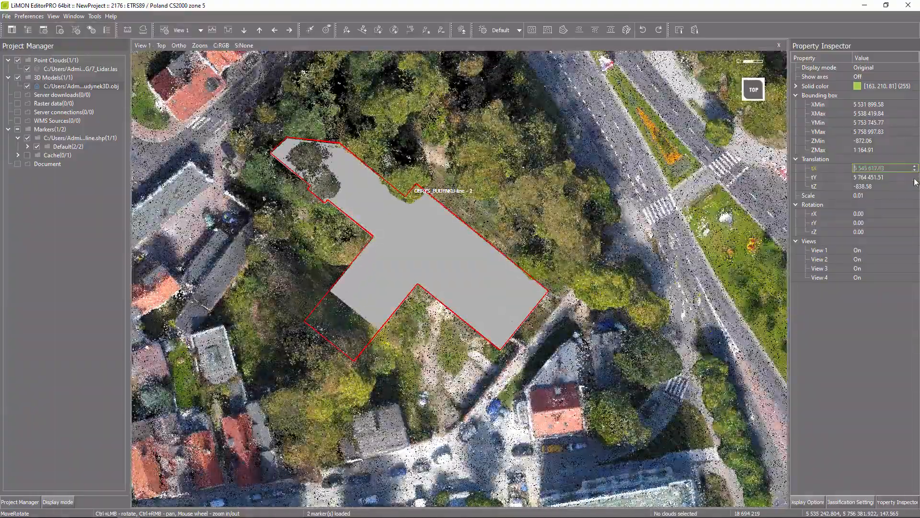
left_click(916, 177)
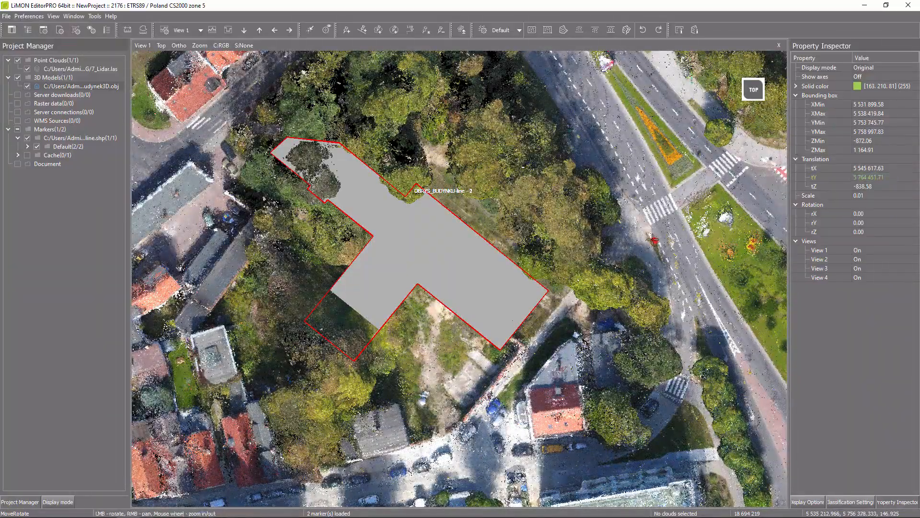
Raise the building model relative to the point cloud by setting its Z translation to -837.28.
left_click_drag(641, 176, 650, 140, "ctrl")
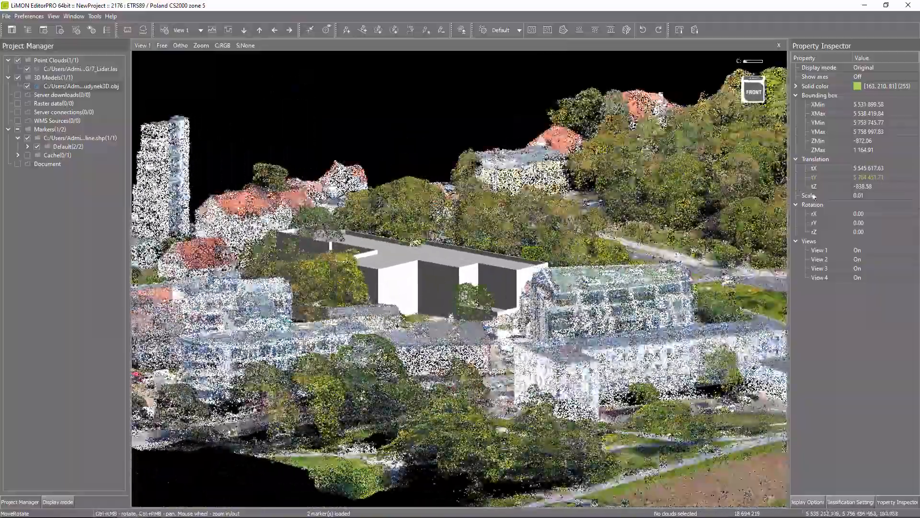
left_click(872, 186)
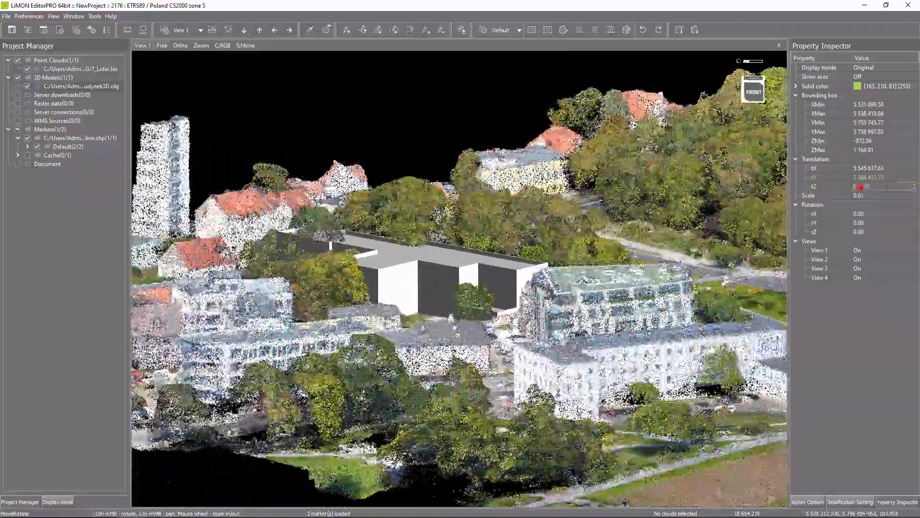
left_click(915, 185)
left_click(915, 184)
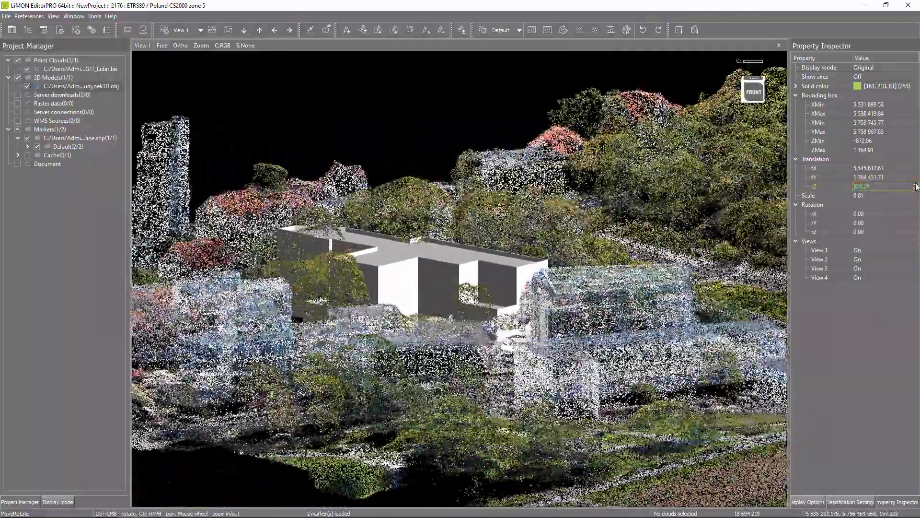
left_click(915, 184)
Raise the building model's base to the terrain surface with a Z translation of about -831.2 and inspect its placement among the surrounding buildings.
left_click_drag(584, 339, 587, 289)
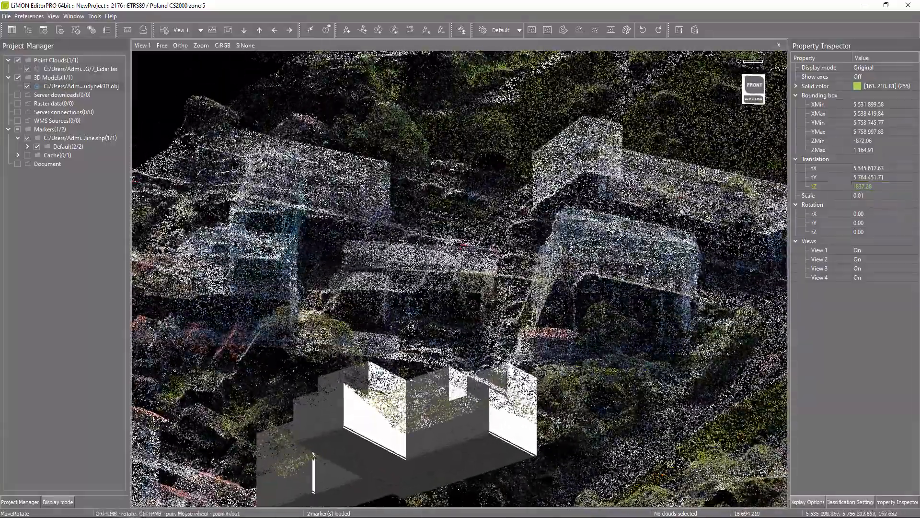
left_click(896, 186)
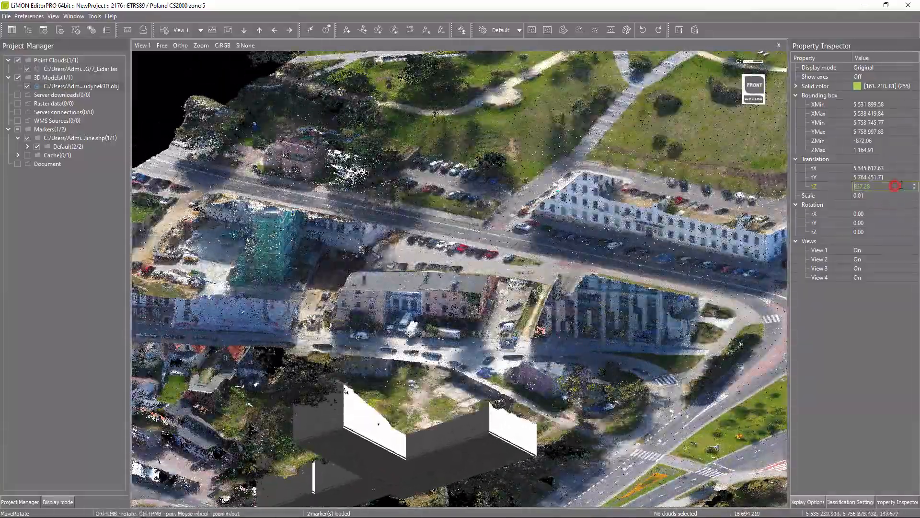
left_click(917, 186)
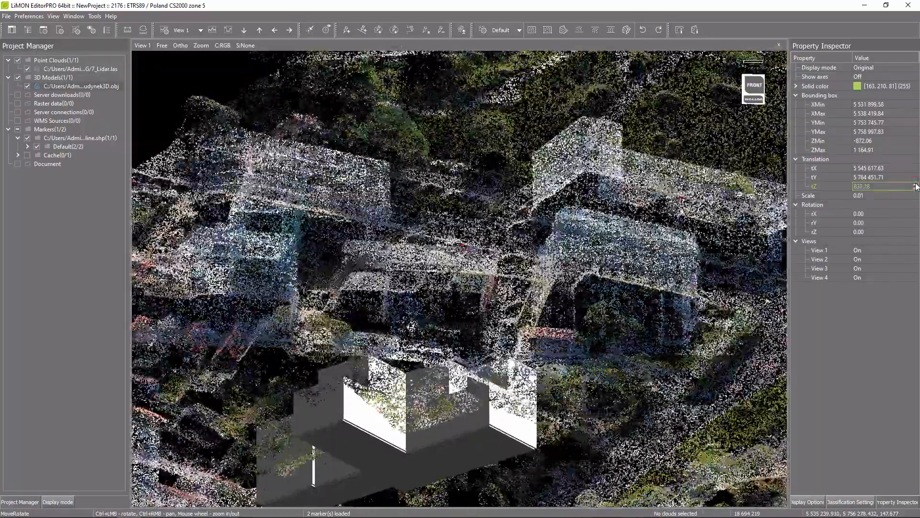
left_click(917, 186)
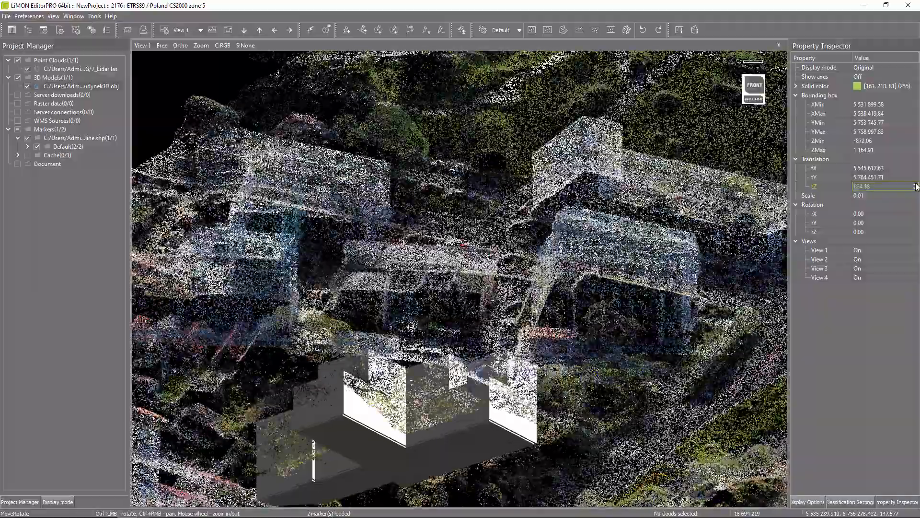
left_click(916, 187)
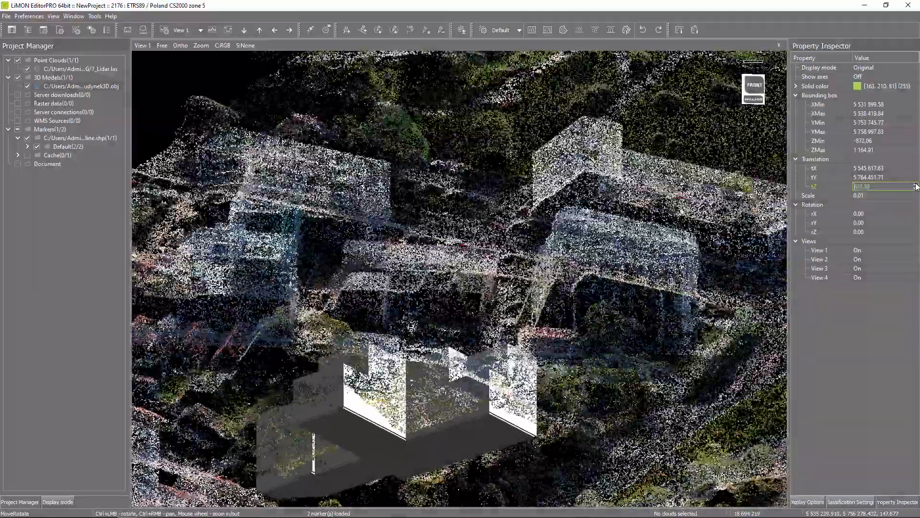
left_click(917, 186)
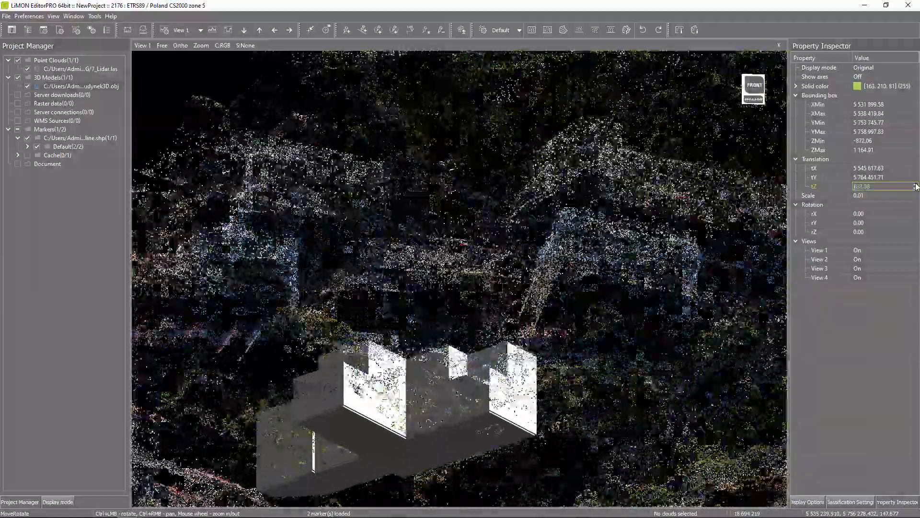
left_click(916, 187)
left_click(916, 188)
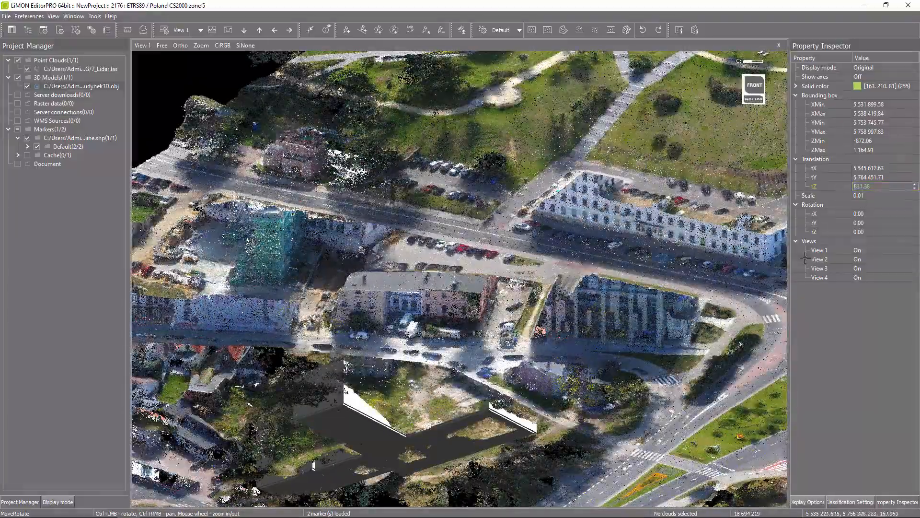
left_click(916, 188)
left_click(916, 188)
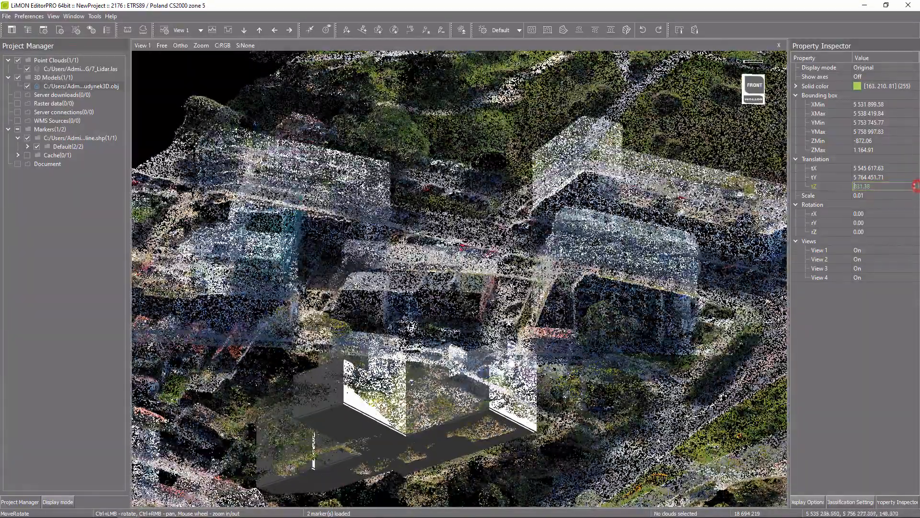
left_click_drag(572, 360, 575, 391, "ctrl")
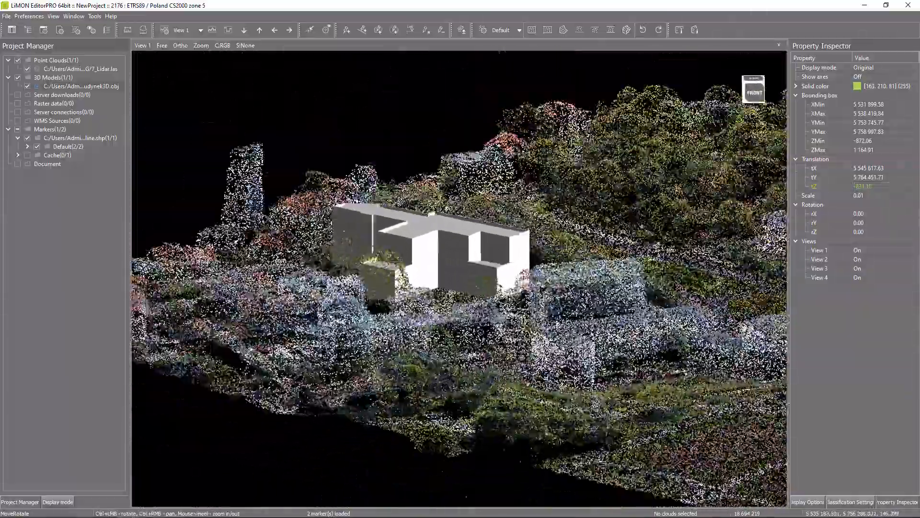
left_click_drag(526, 331, 492, 356)
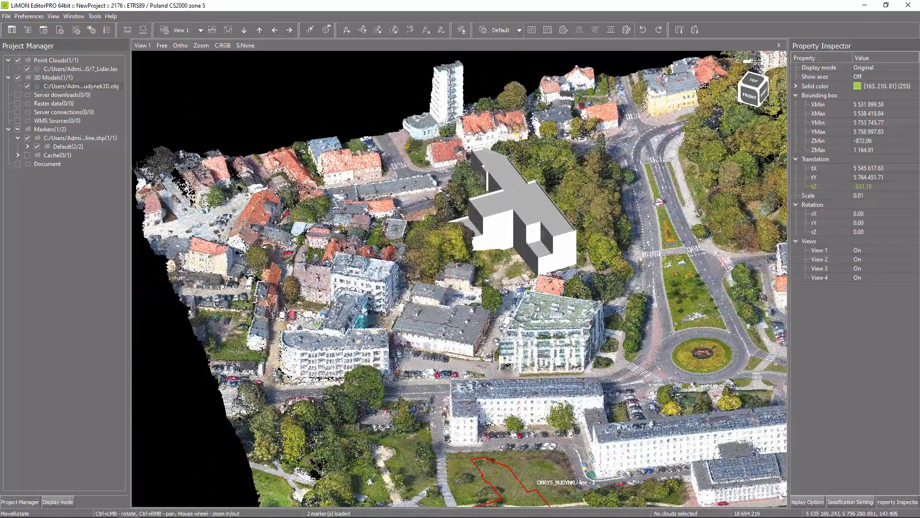